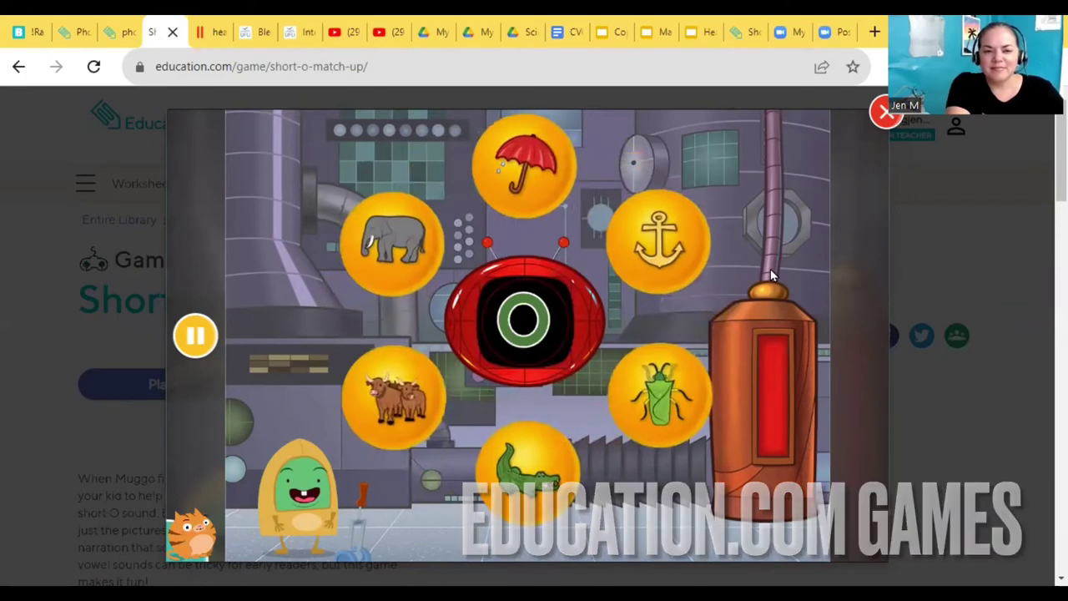
Step: Sort the oxen and ostrich pictures into the short-o slot, then show the Tom and Dot passage
{"action": "left_click", "coordinate": [381, 375]}
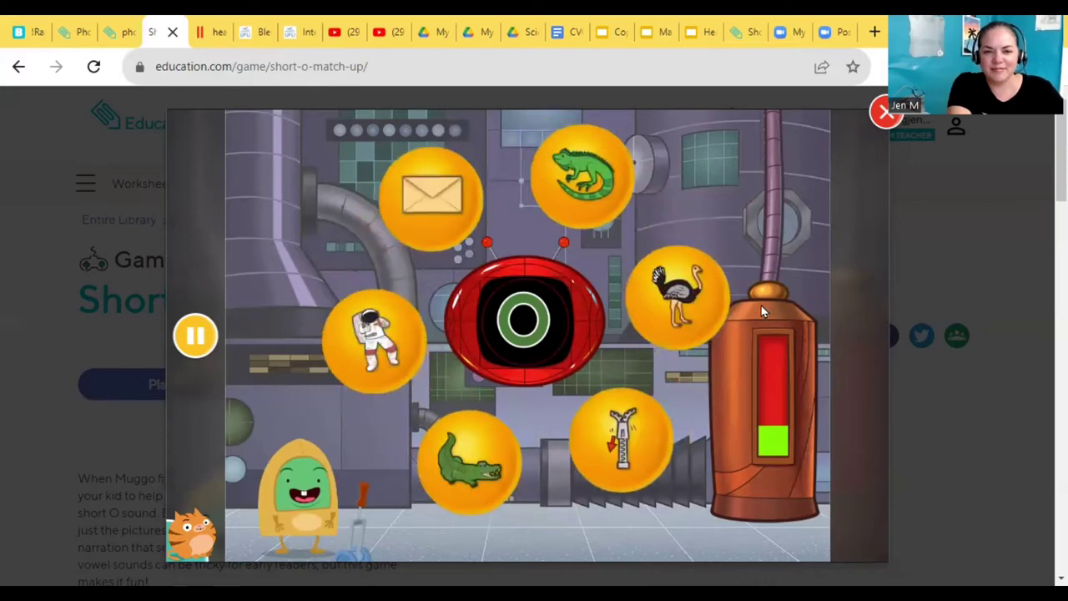
{"action": "left_click", "coordinate": [683, 338]}
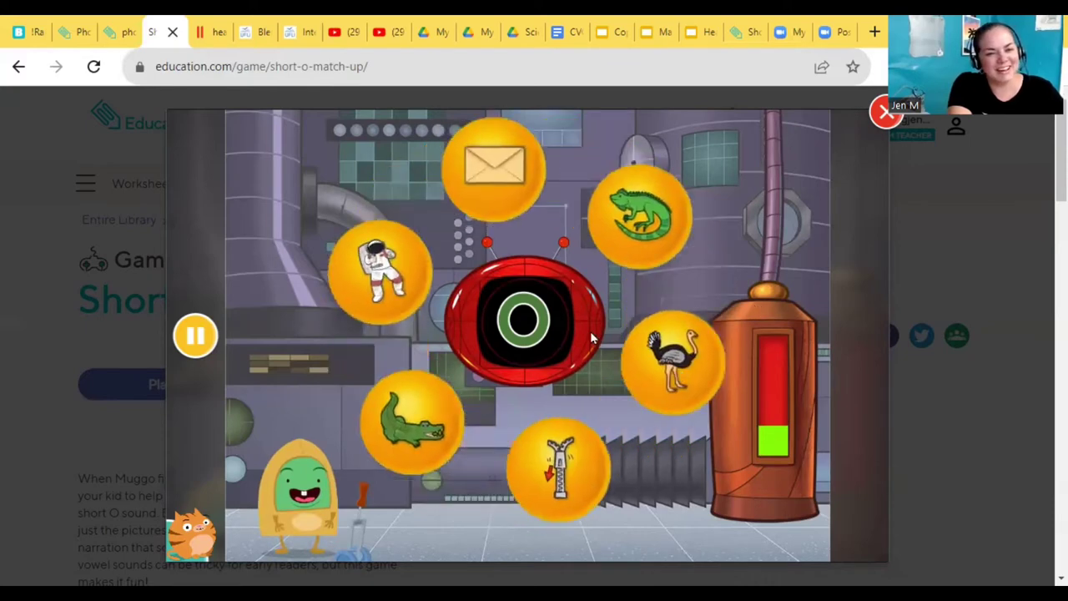
{"action": "left_click", "coordinate": [528, 302]}
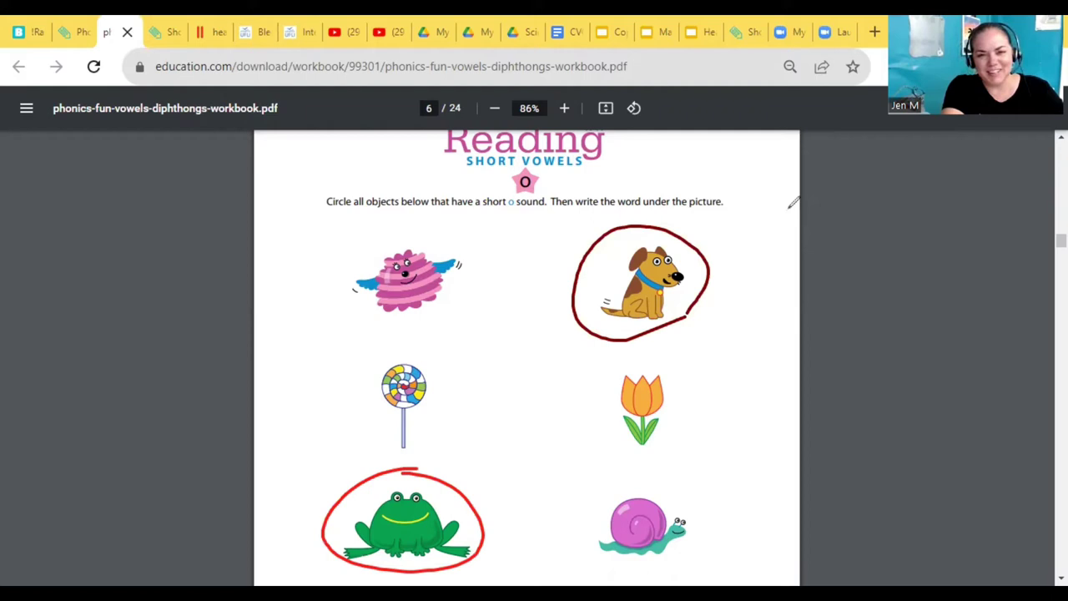
{"action": "left_click", "coordinate": [432, 33]}
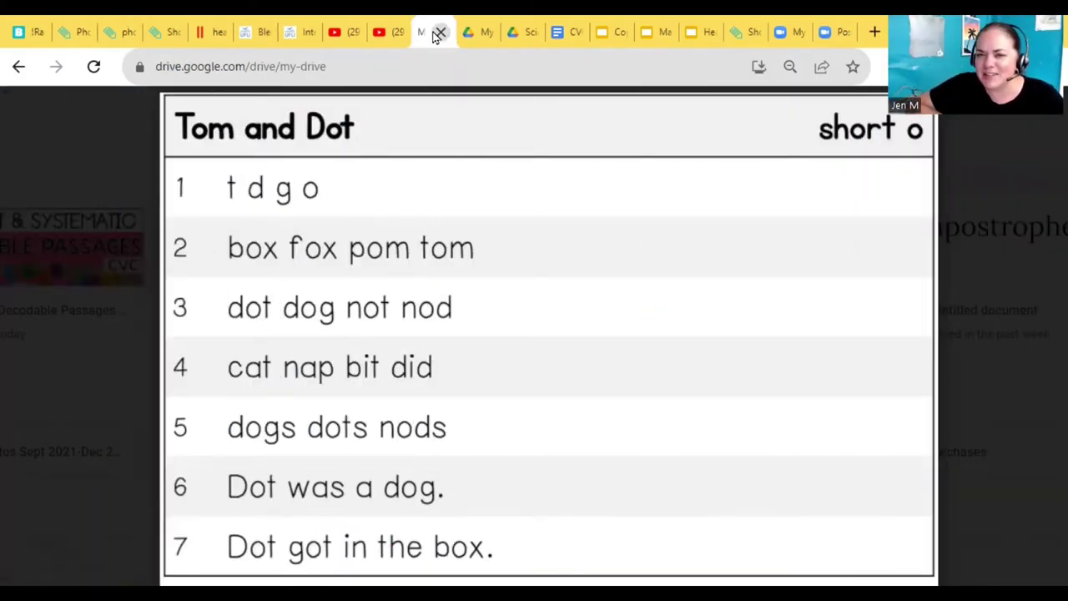
Step: Bring up the Tom and Dot story page in Google Drive
{"action": "left_click", "coordinate": [481, 35]}
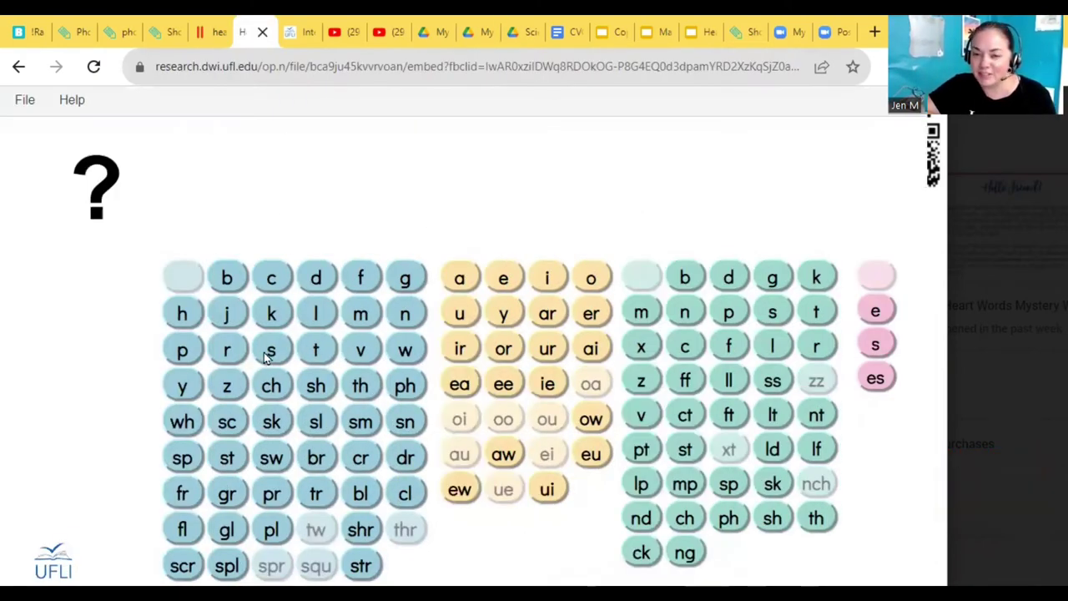
Step: Start a word on the UFLI Blending Board with the letter s
{"action": "left_click", "coordinate": [269, 352]}
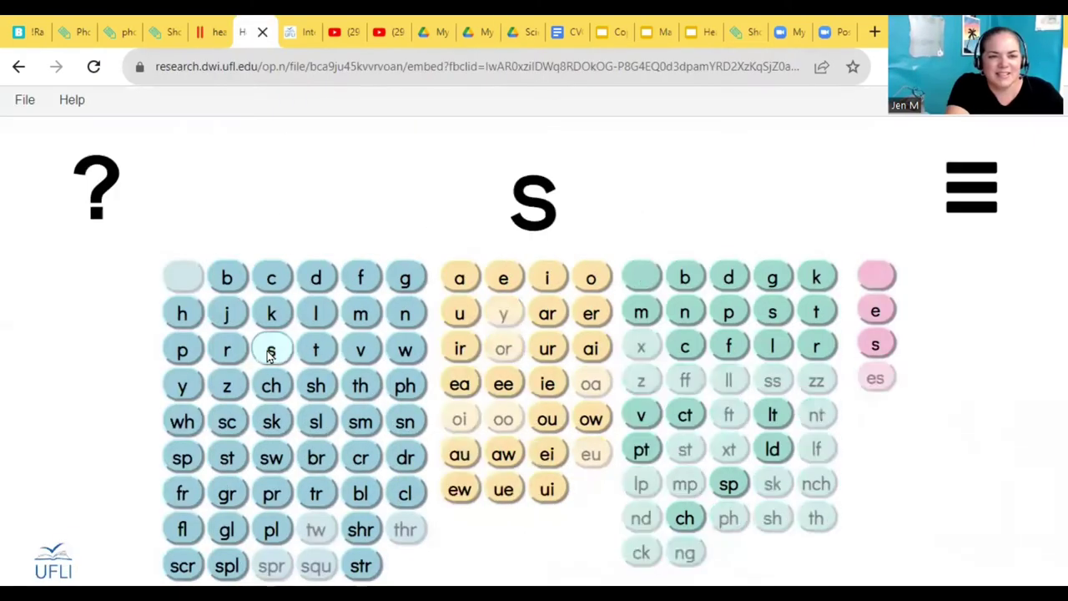
Step: Add o and ck after s to spell 'sock', then show the 'hot' word-mapping slide
{"action": "left_click", "coordinate": [592, 281]}
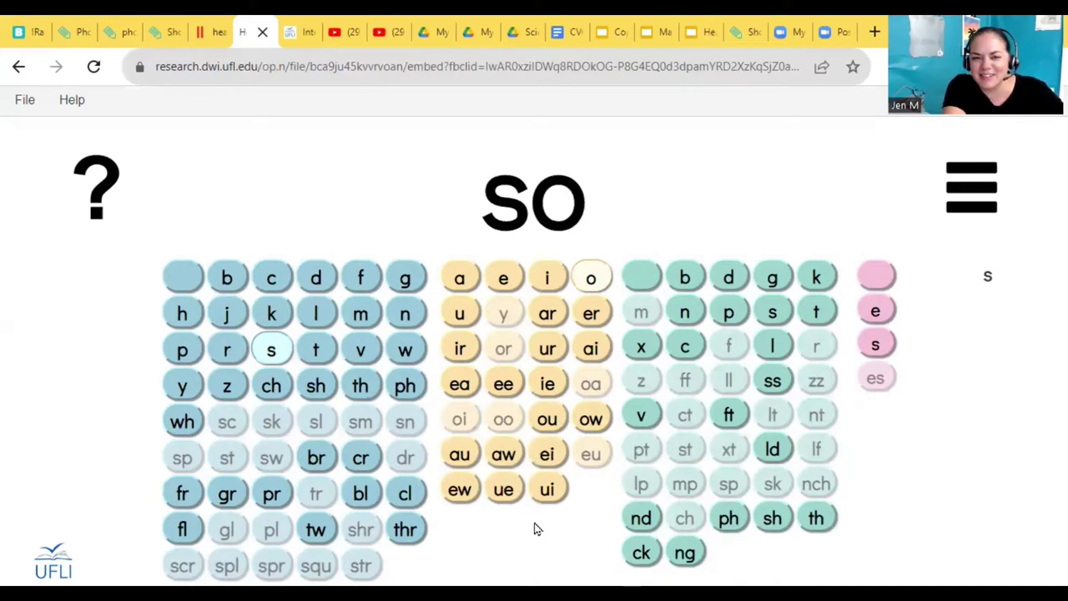
{"action": "left_click", "coordinate": [637, 555]}
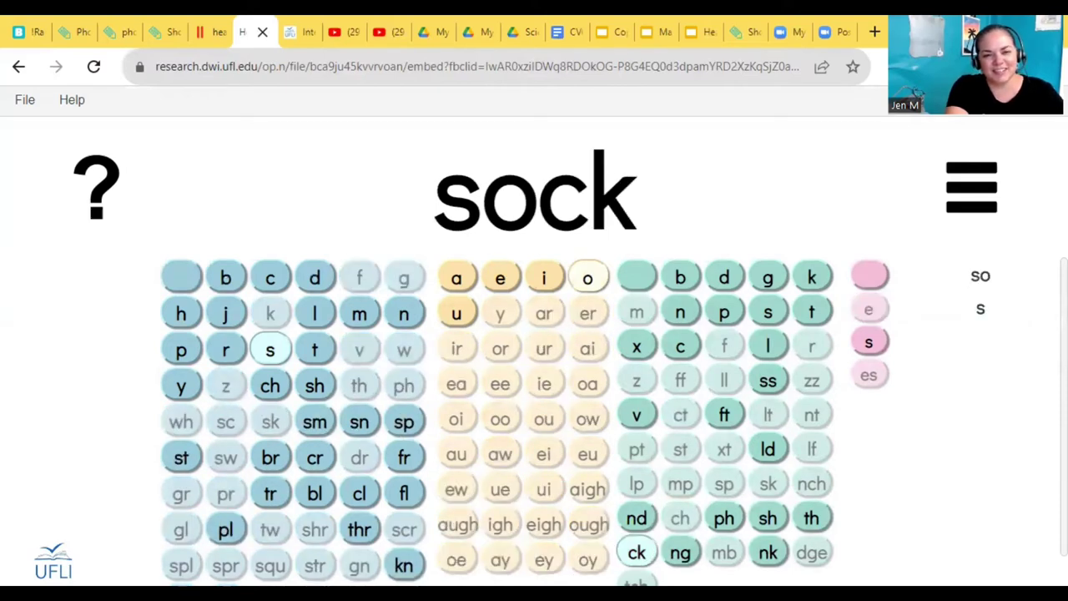
{"action": "left_click", "coordinate": [573, 38]}
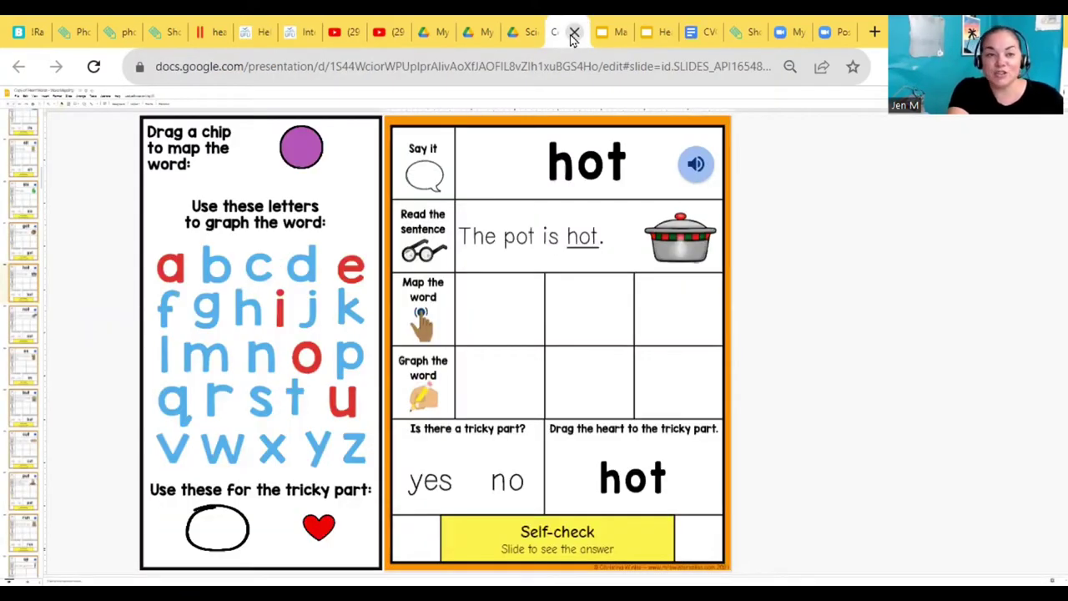
Step: Play the spoken word 'hot' and place sound chips into the first two Map boxes
{"action": "left_click", "coordinate": [696, 165]}
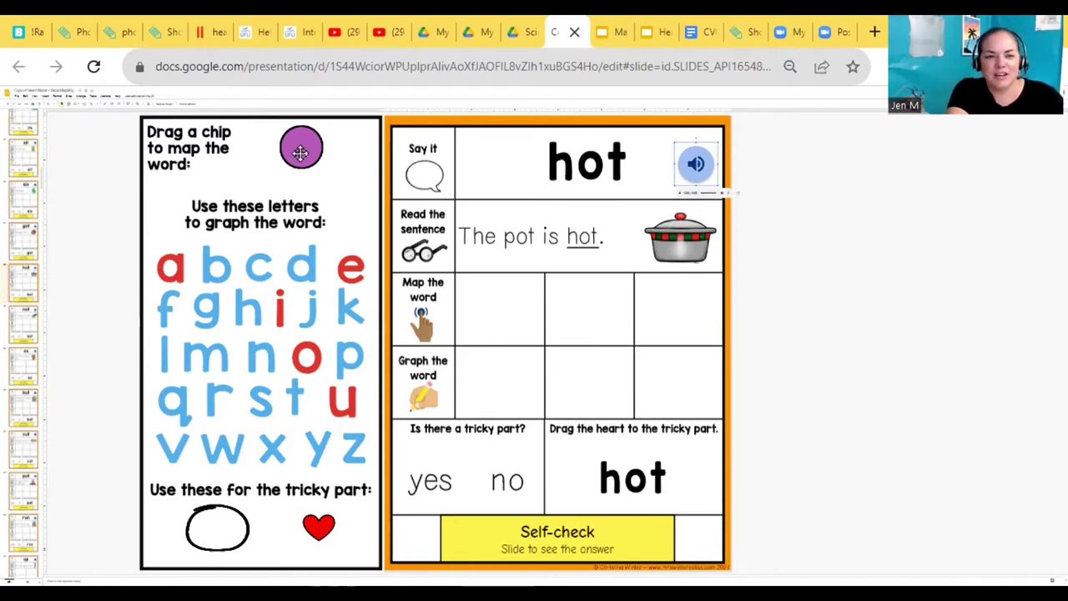
{"action": "left_click_drag", "start_coordinate": [496, 306], "coordinate": [498, 302]}
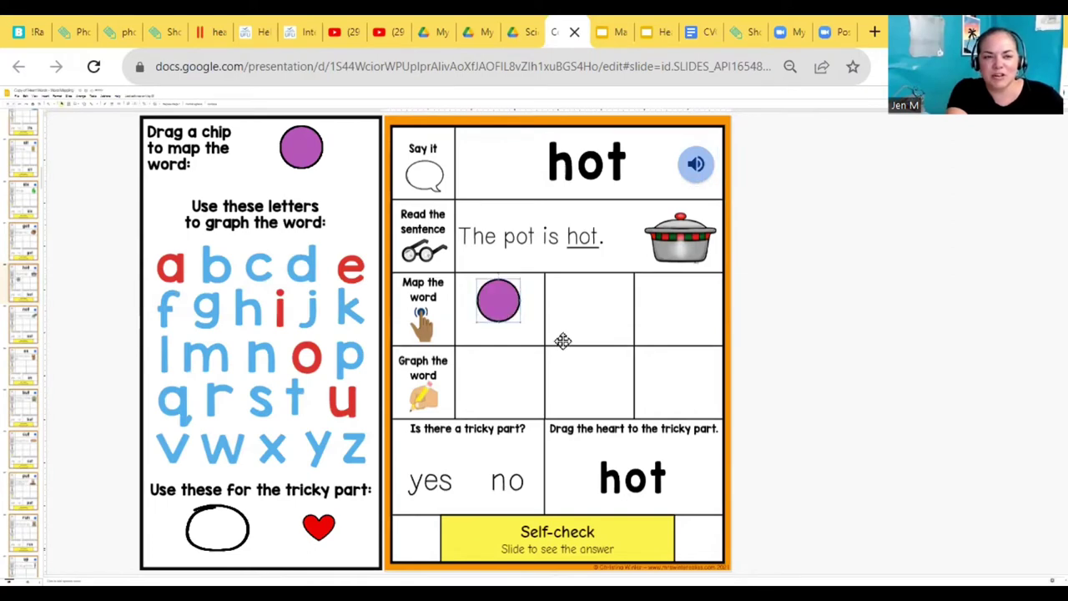
{"action": "mouse_move", "coordinate": [309, 149]}
{"action": "left_mouse_down"}
{"action": "mouse_move", "coordinate": [574, 272]}
{"action": "mouse_move", "coordinate": [591, 313]}
{"action": "mouse_move", "coordinate": [686, 314]}
{"action": "left_mouse_up"}
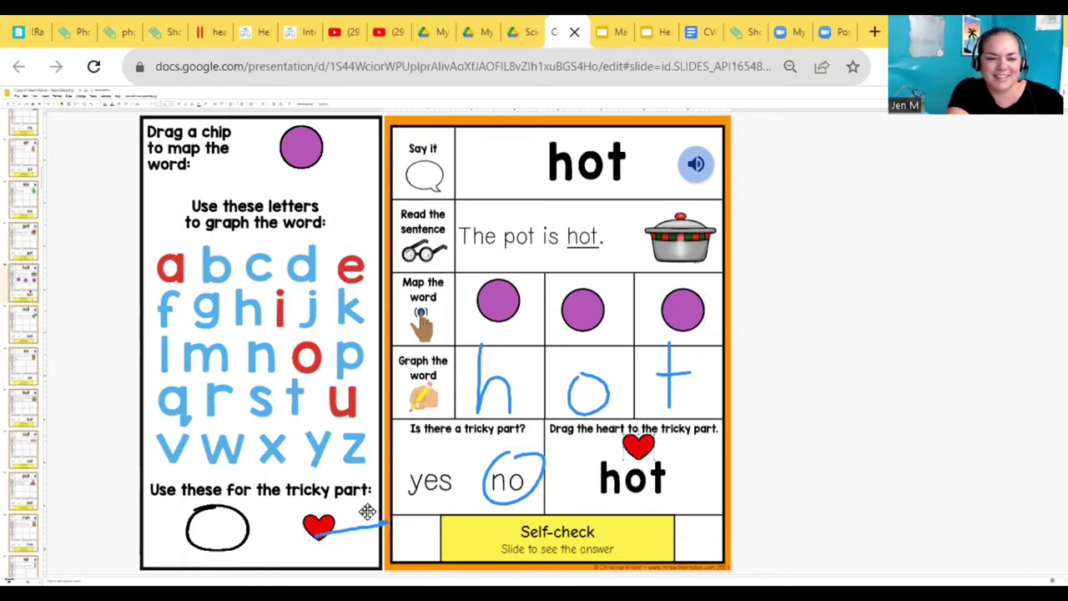
Step: Bring up the Google Slides slide for the word 'all'
{"action": "left_click", "coordinate": [606, 32]}
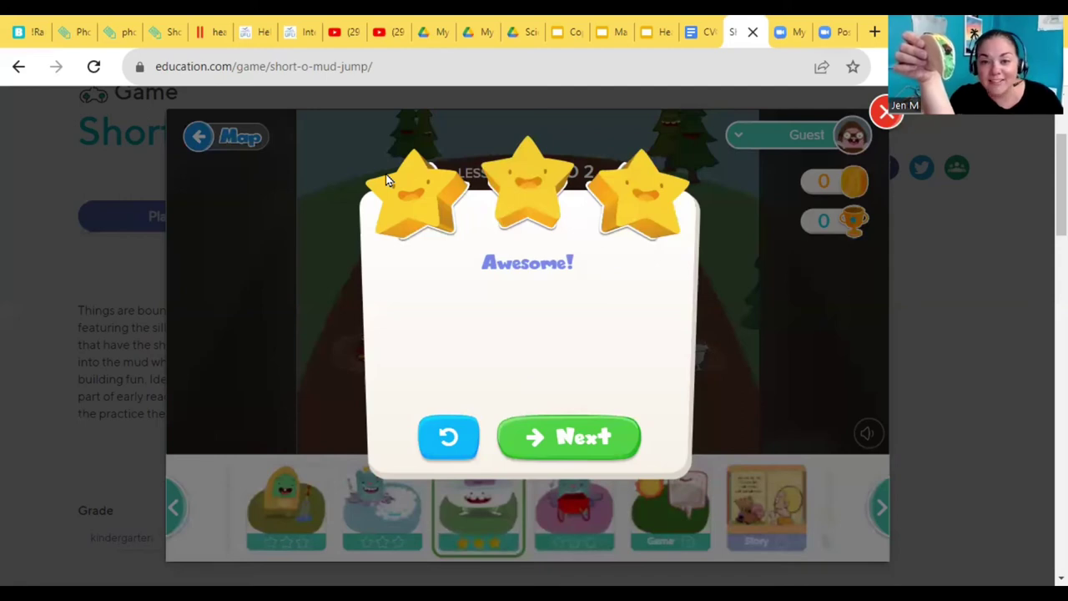
Step: Return to the Google Slides lesson with the short-vowel picture slides
{"action": "left_click", "coordinate": [660, 35]}
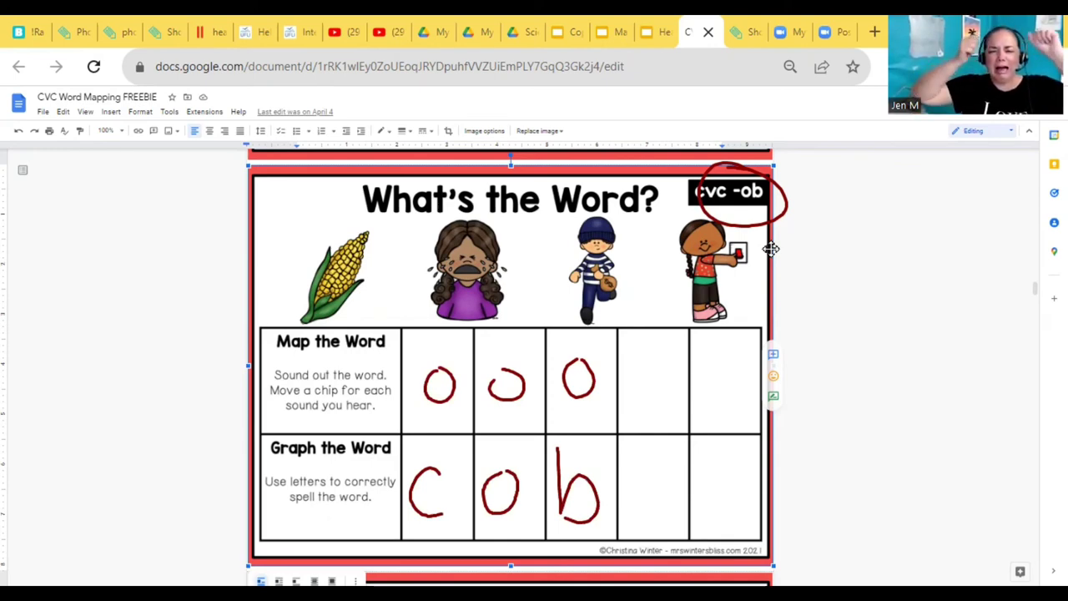
Step: Switch back to the Short O Mud Jump game with Ctrl+Tab
{"action": "key", "text": "ctrl+Tab"}
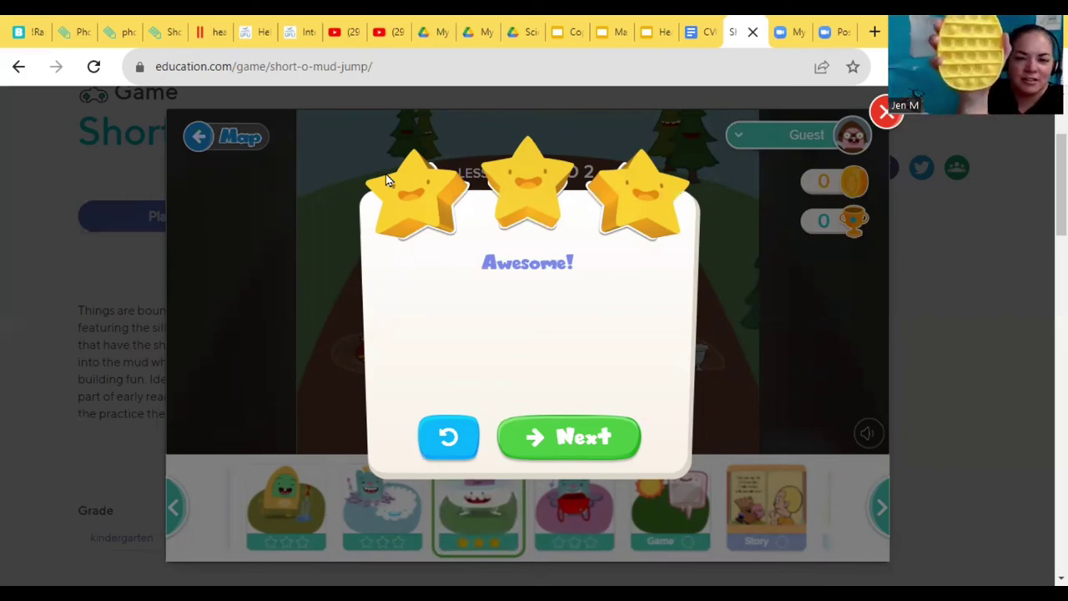
Step: Start the next Mud Jump round and send the monster into the pot puddle
{"action": "left_click", "coordinate": [568, 438]}
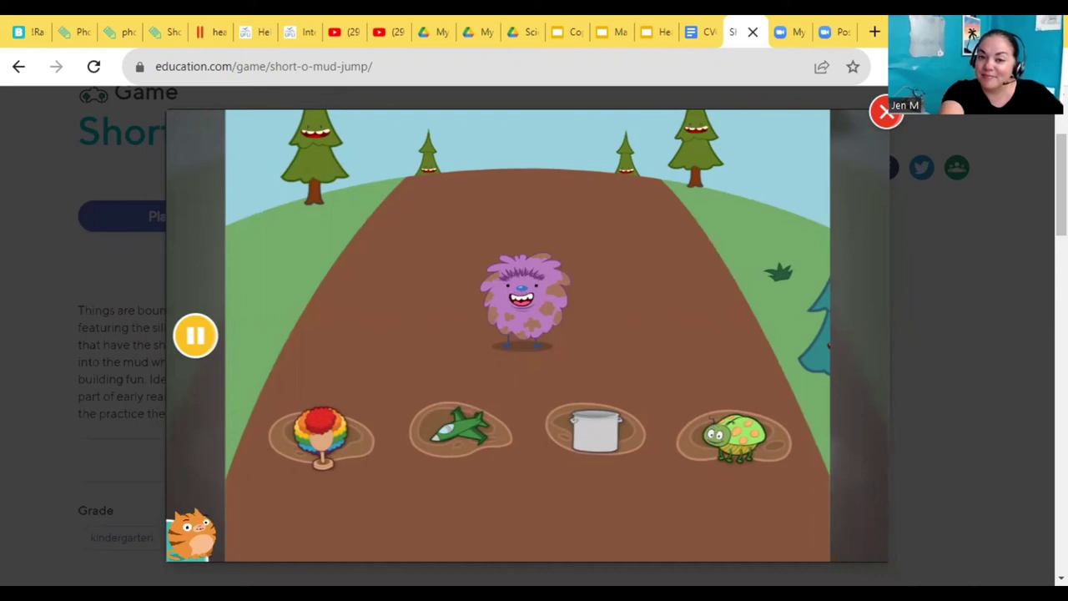
{"action": "left_click", "coordinate": [589, 431]}
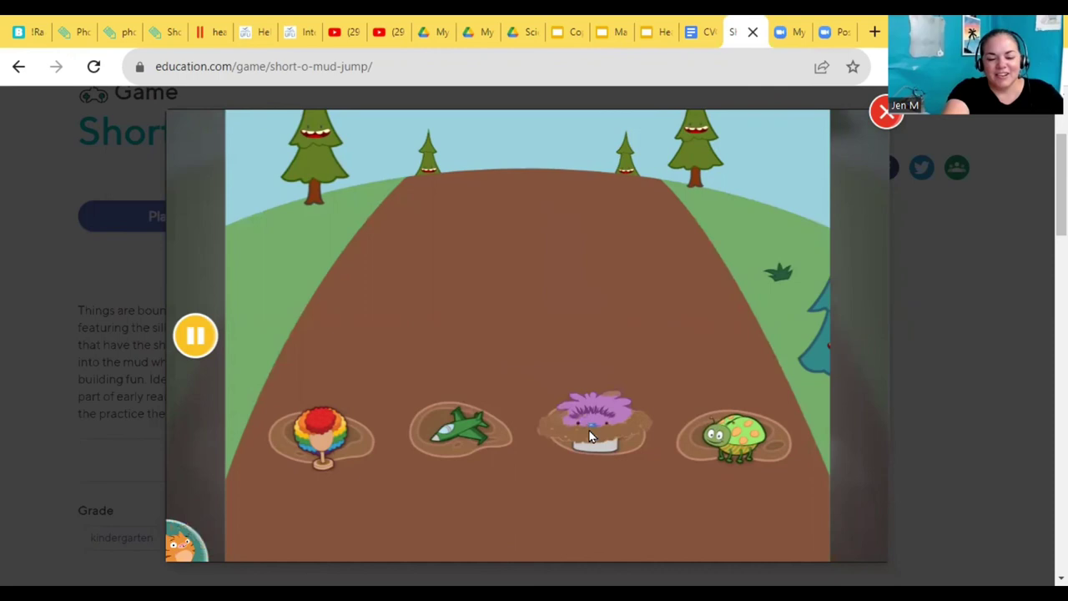
{"action": "left_click", "coordinate": [590, 435]}
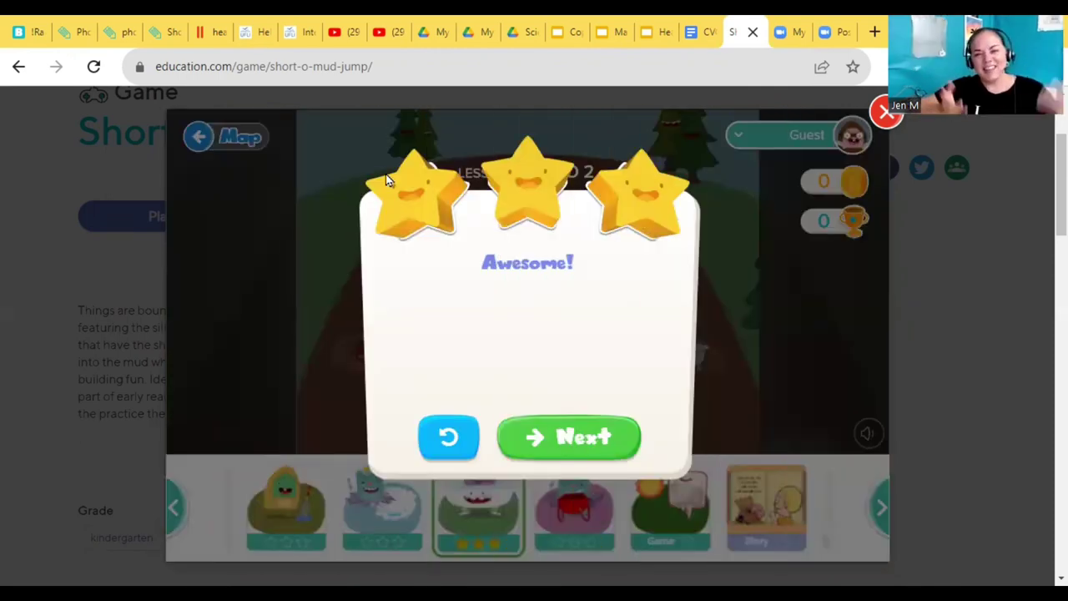